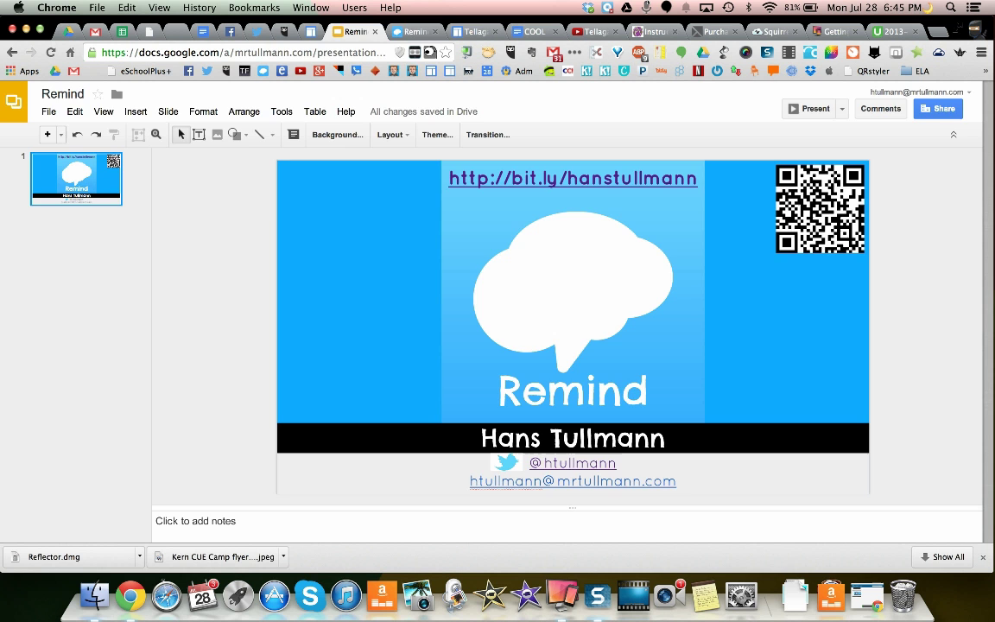
- On remind.com, back out of Teacher Sign Up and sign in with a Google account instead
click(411, 32)
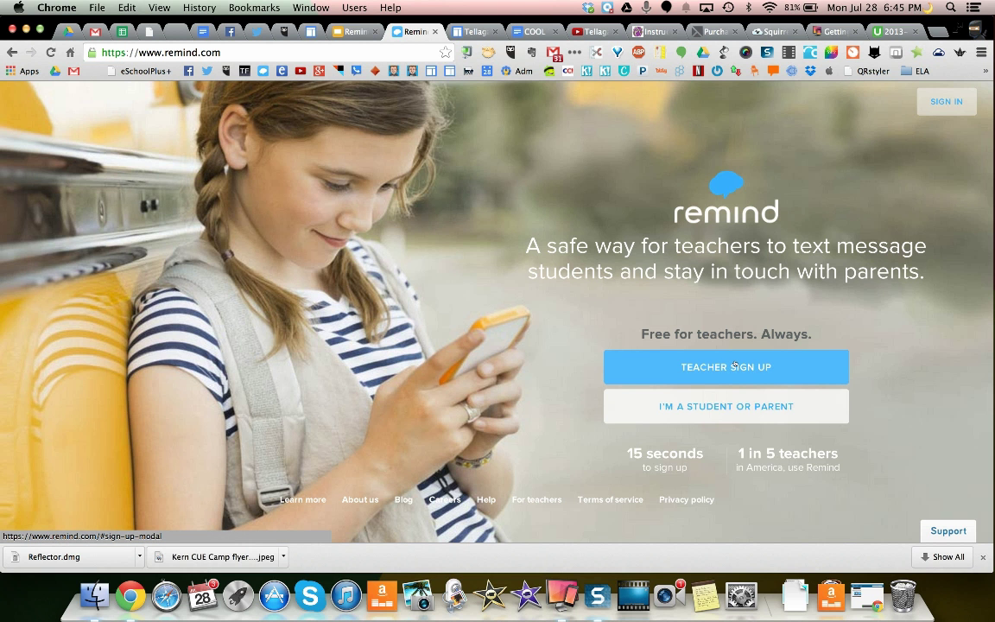
click(789, 366)
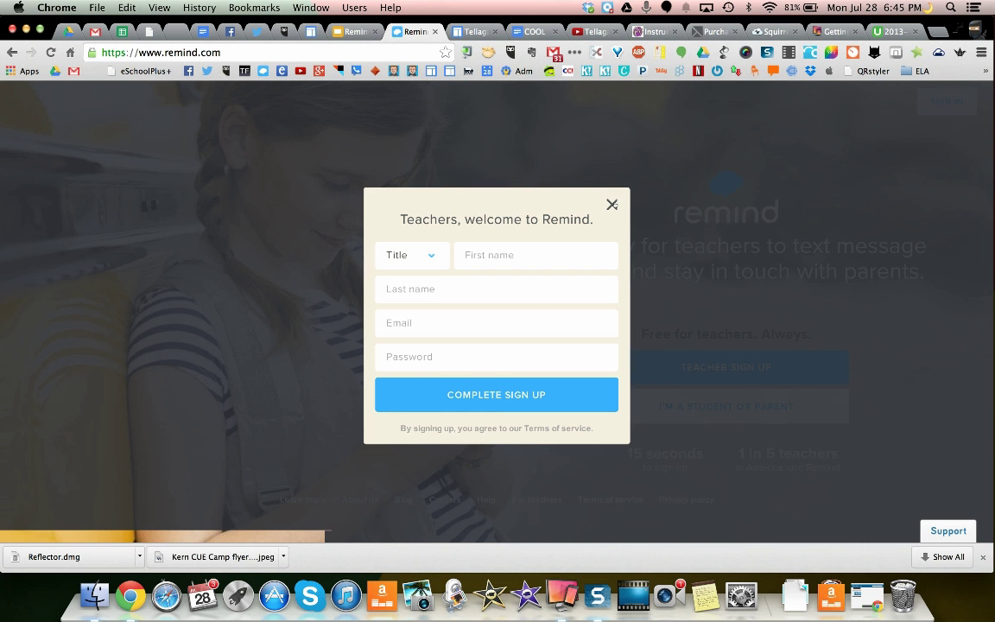
click(611, 204)
click(950, 102)
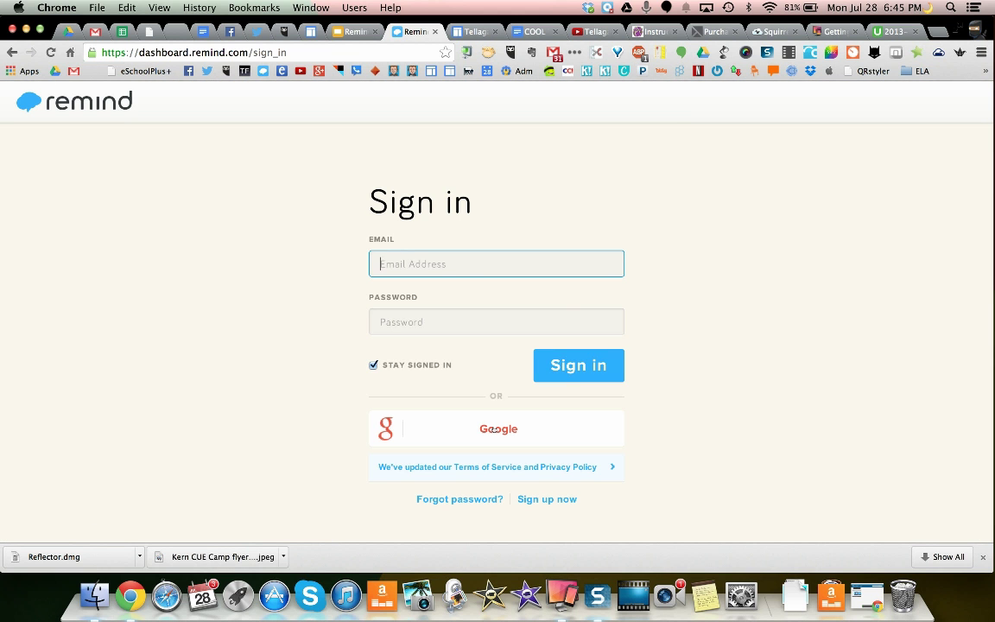
click(493, 429)
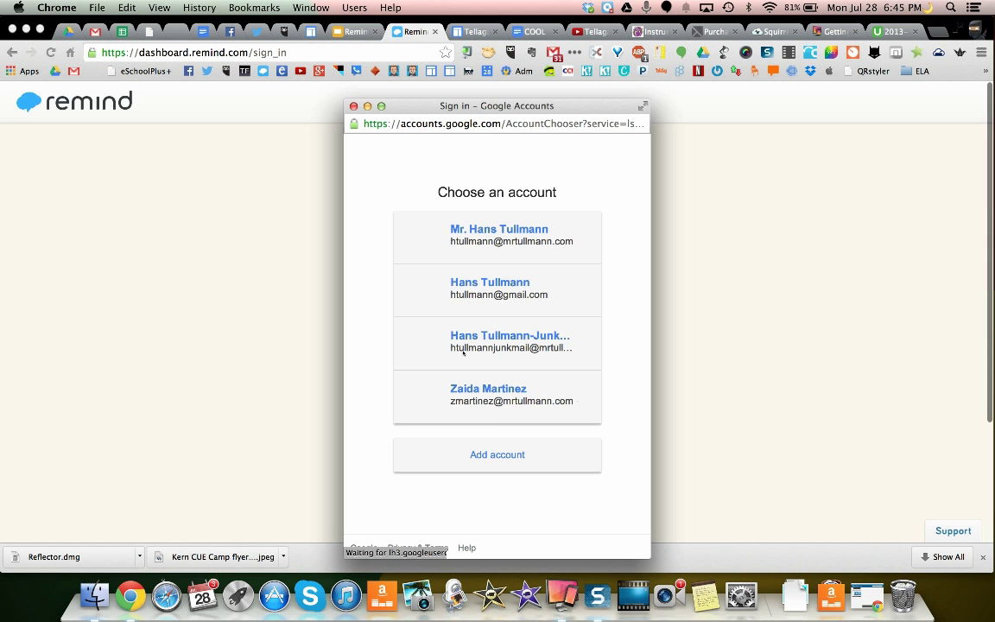
click(502, 232)
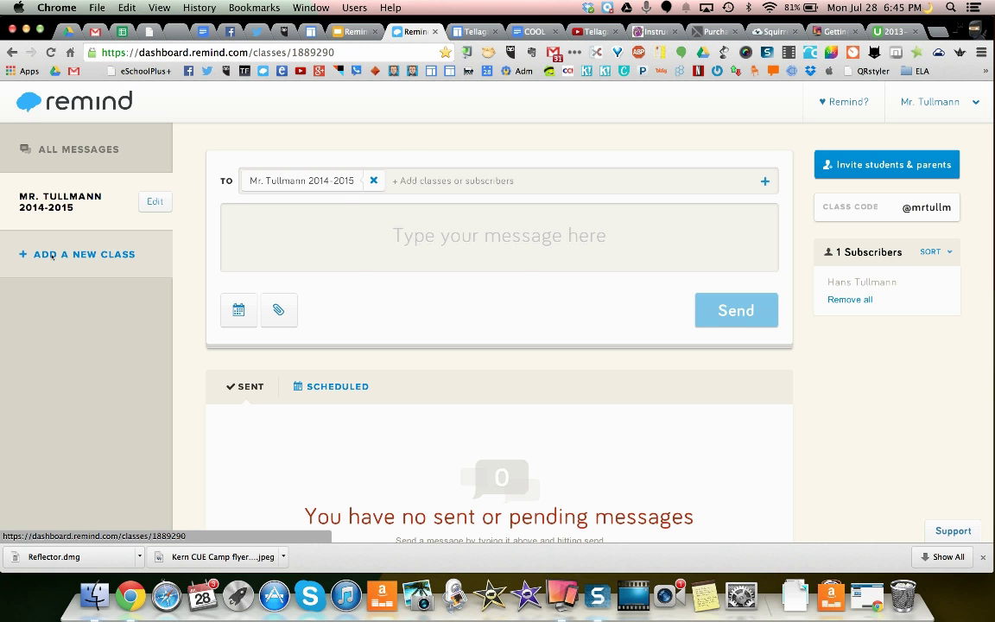
- Start a new class and name it Room 123
click(52, 255)
click(393, 232)
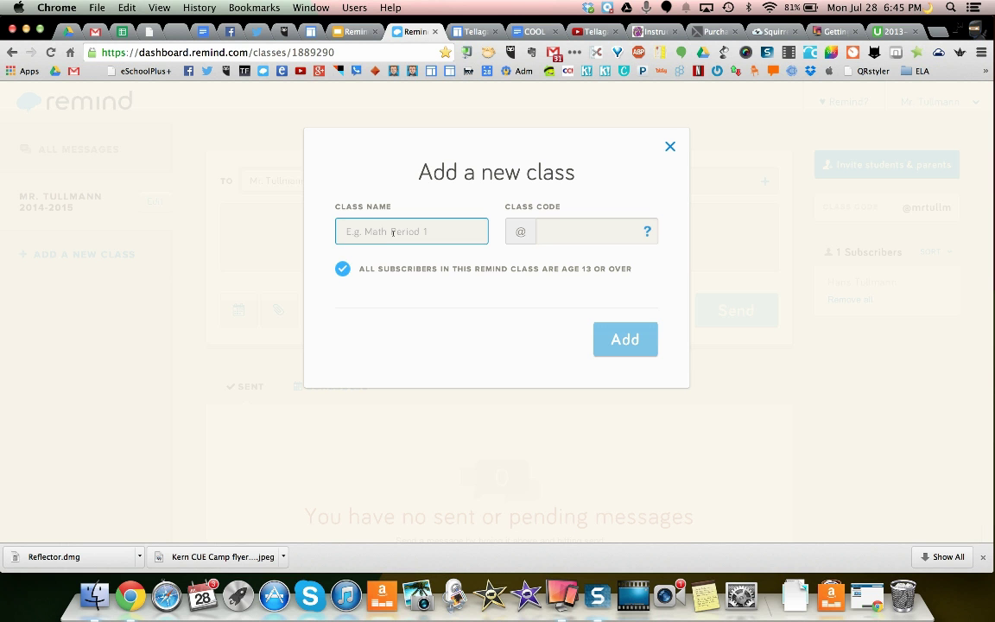
text(Room )
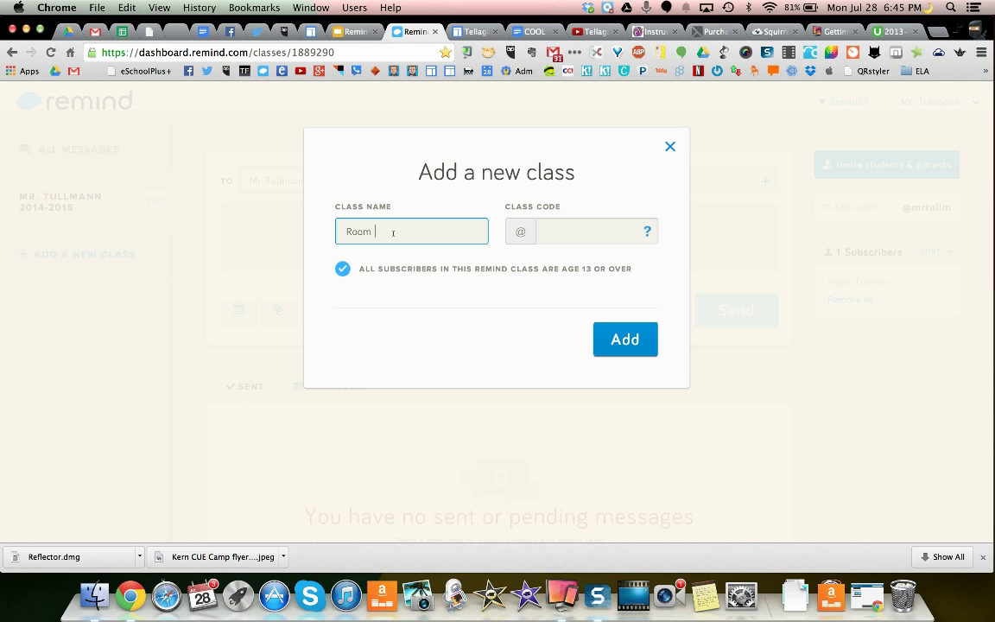
text(123)
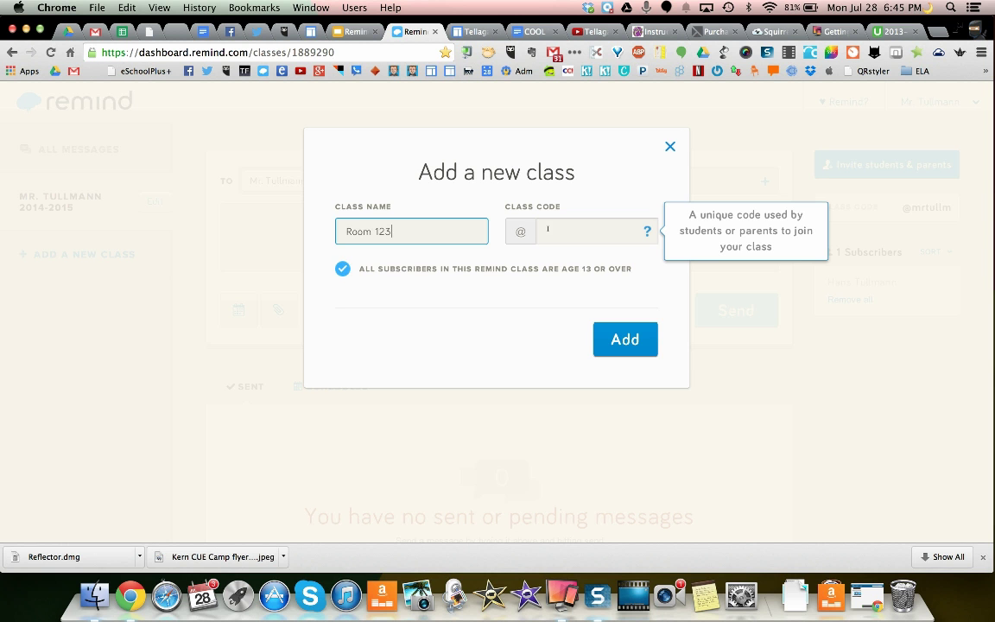
- Try class codes 1234 and 12345, leave the code empty, and add the class
click(549, 229)
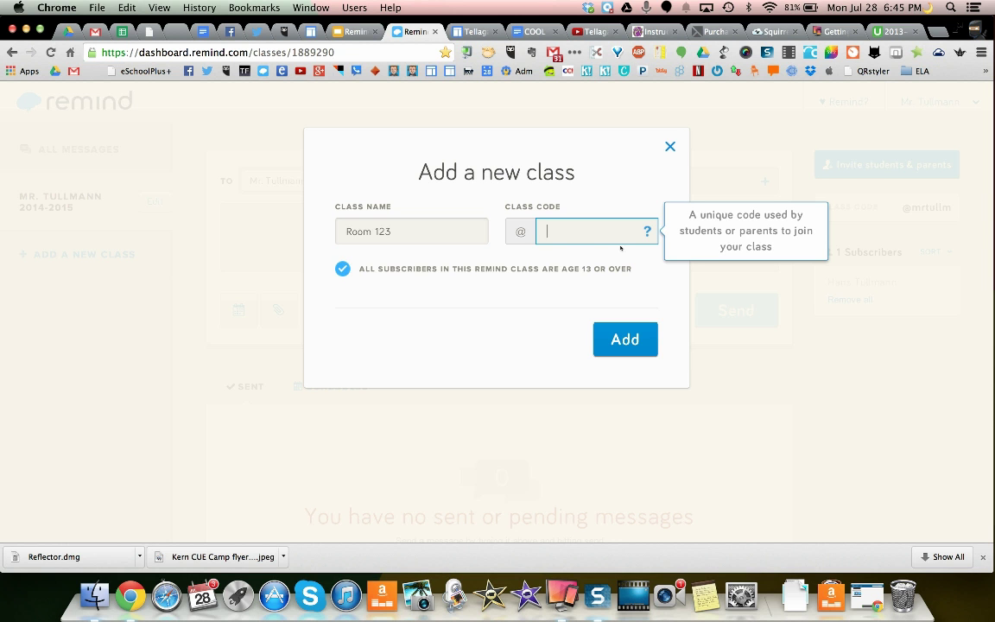
text(1)
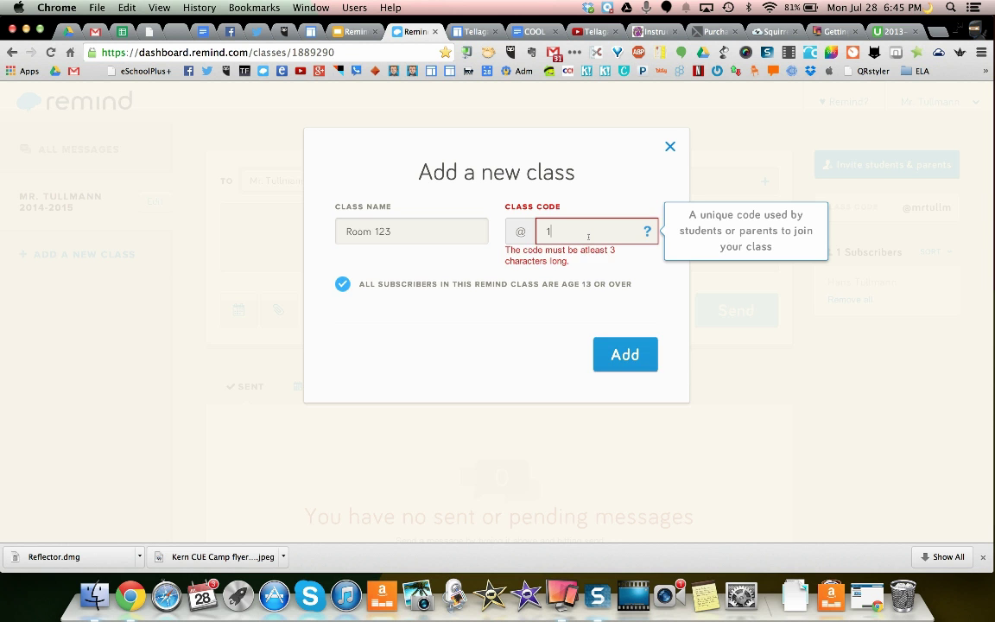
text(234)
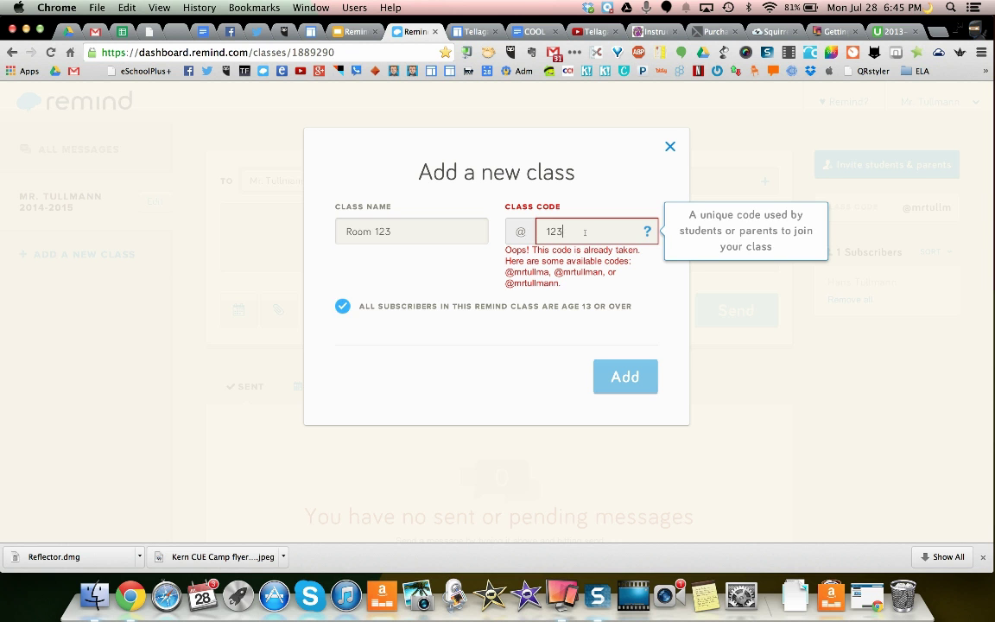
key(BackSpace)
key(BackSpace)
key(BackSpace)
key(BackSpace)
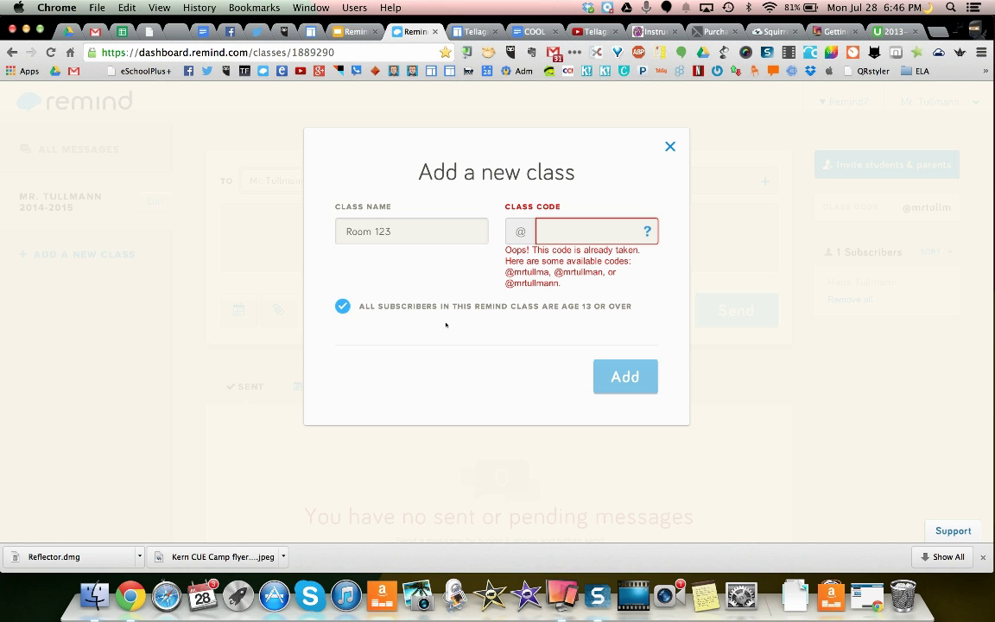
mouse_move(566, 228)
text(12345)
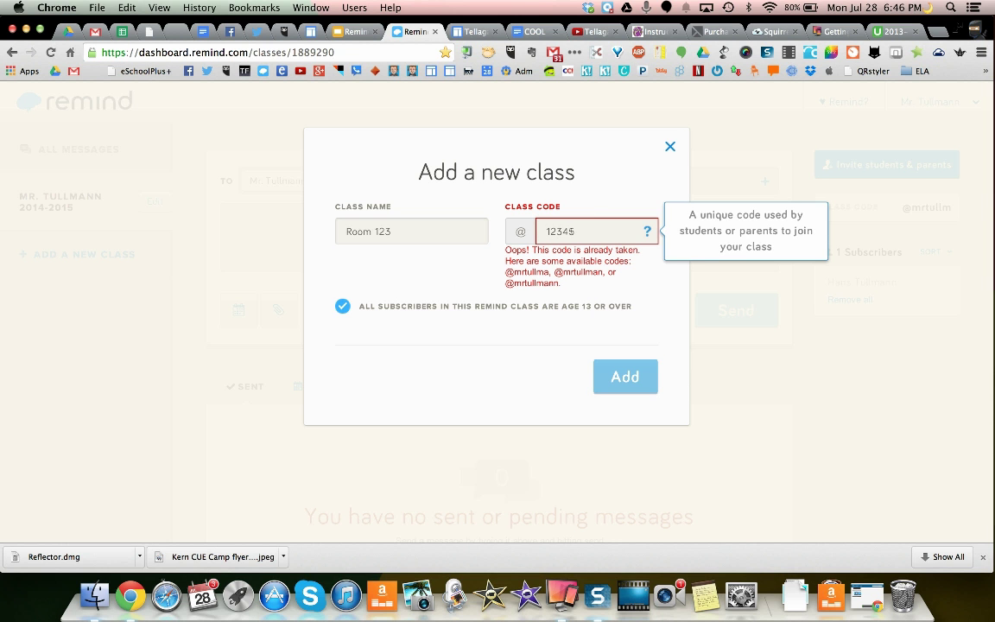
drag(573, 231, 546, 230)
key(BackSpace)
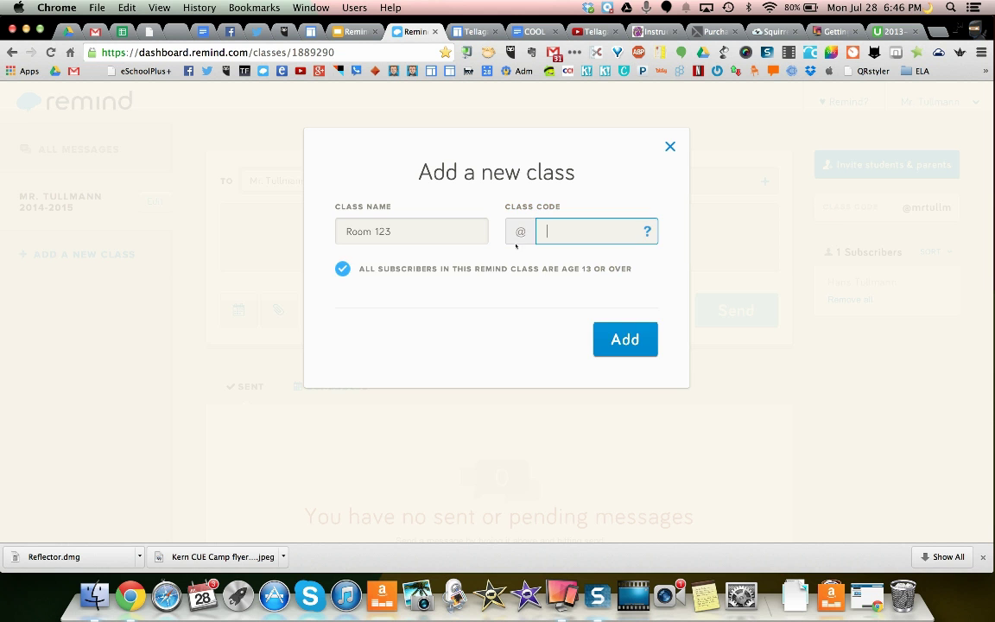
click(622, 340)
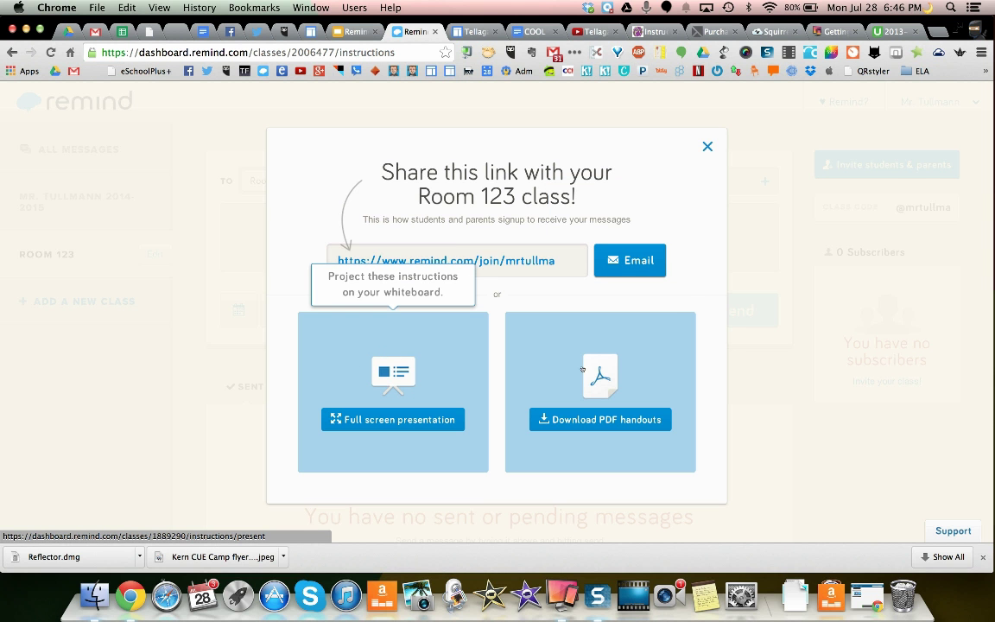
click(376, 380)
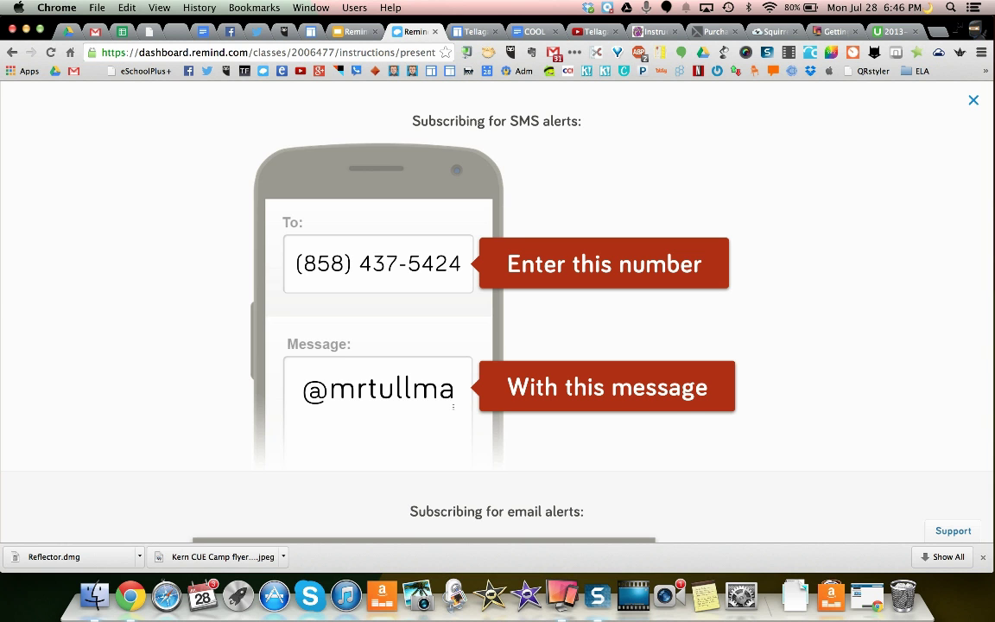
scroll(452, 406, down, 2)
scroll(441, 401, up, 2)
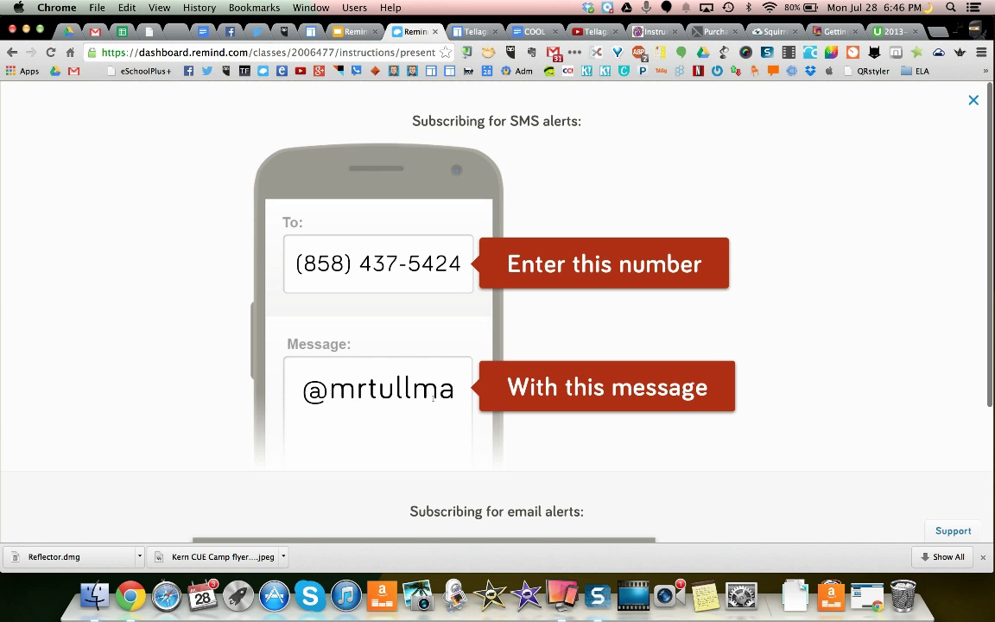
scroll(453, 299, down, 5)
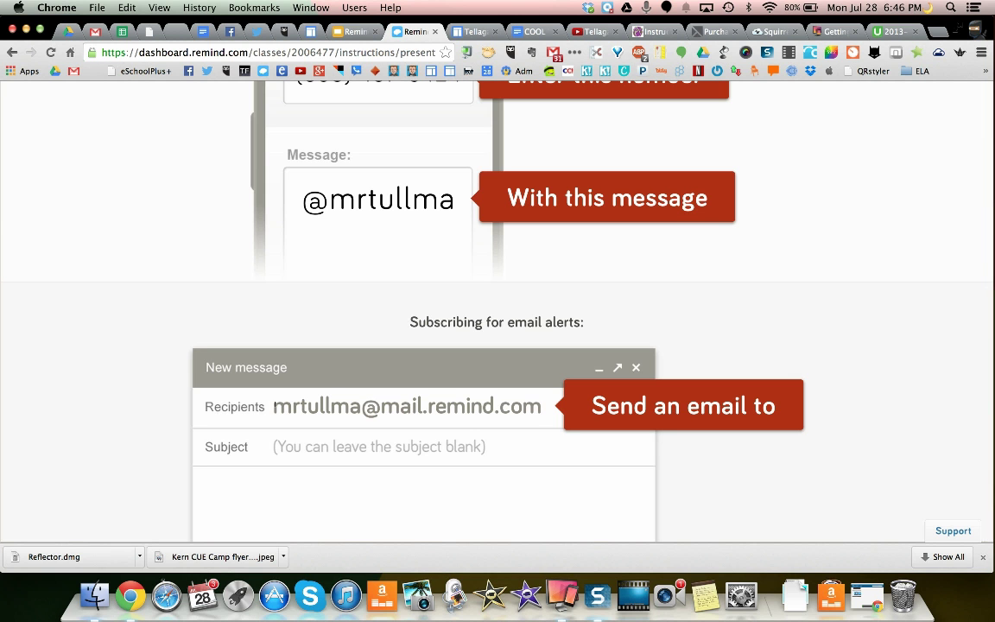
drag(274, 406, 537, 414)
click(374, 440)
scroll(500, 283, up, 5)
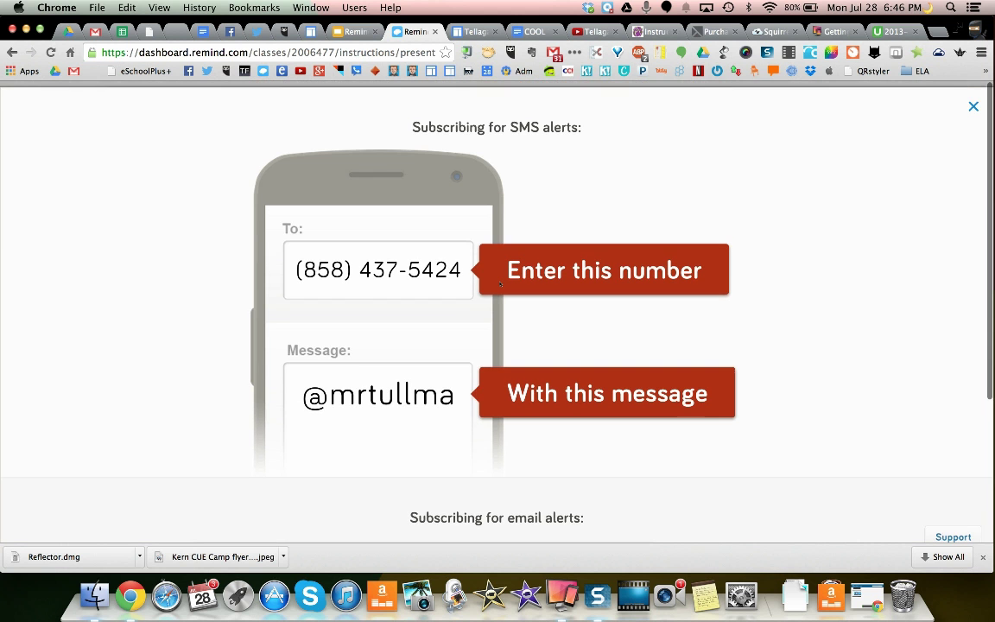
click(13, 52)
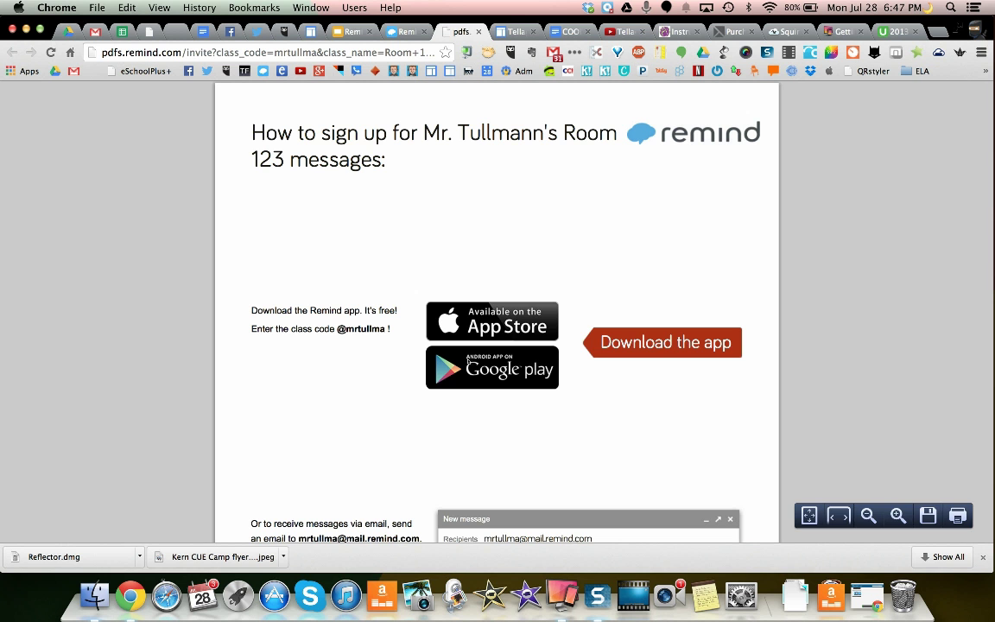
- Scroll through the Room 123 PDF sign-up handout, then return to the Remind dashboard tab
scroll(302, 378, down, 5)
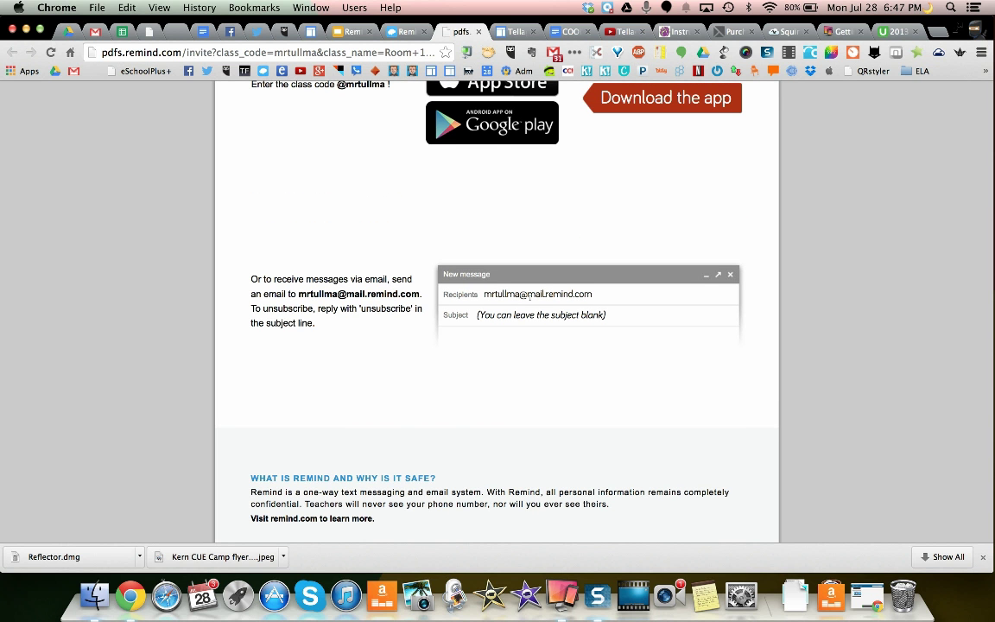
scroll(530, 295, up, 5)
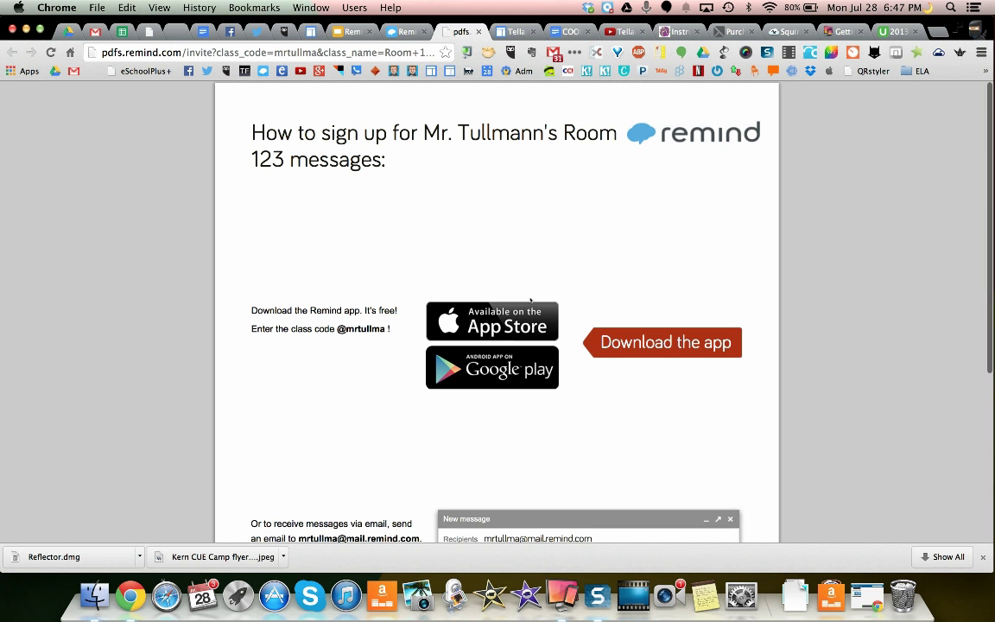
click(402, 31)
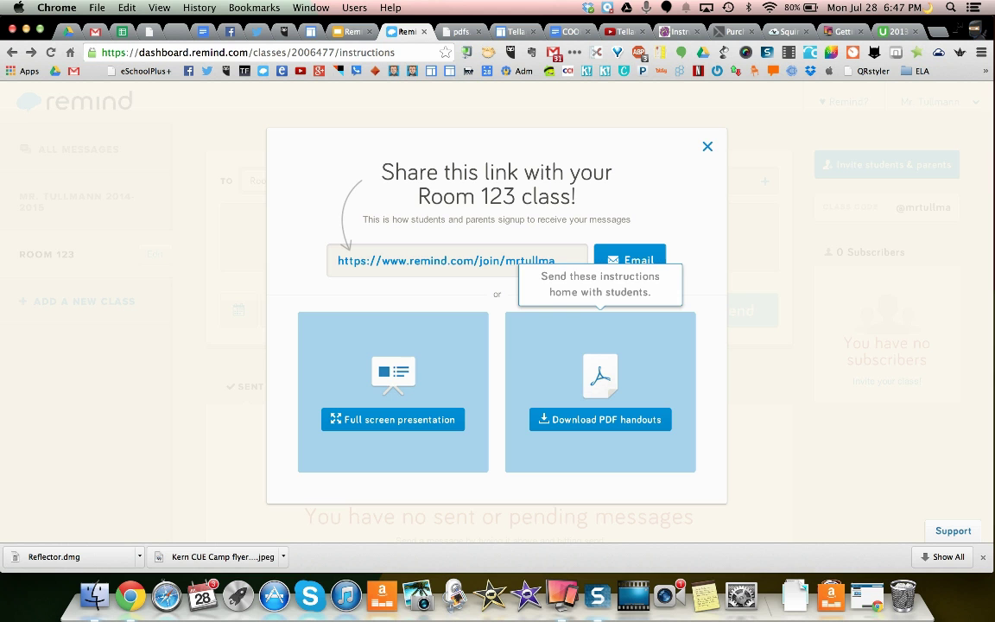
- Close the share dialog, add the 2014-2015 class as a recipient, and send 'Hello! Welcome back to school!'
click(636, 130)
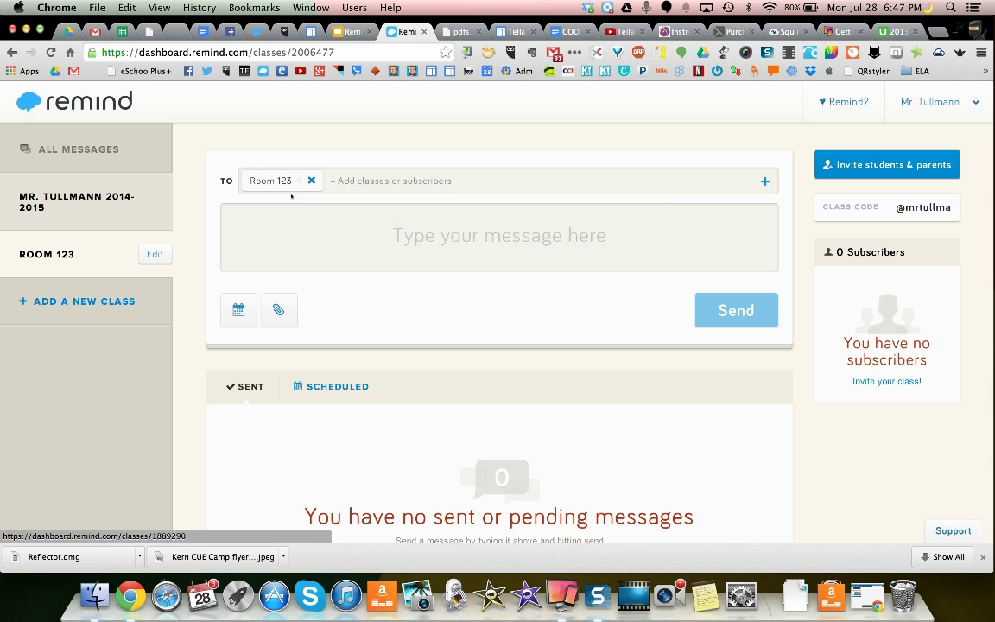
click(349, 181)
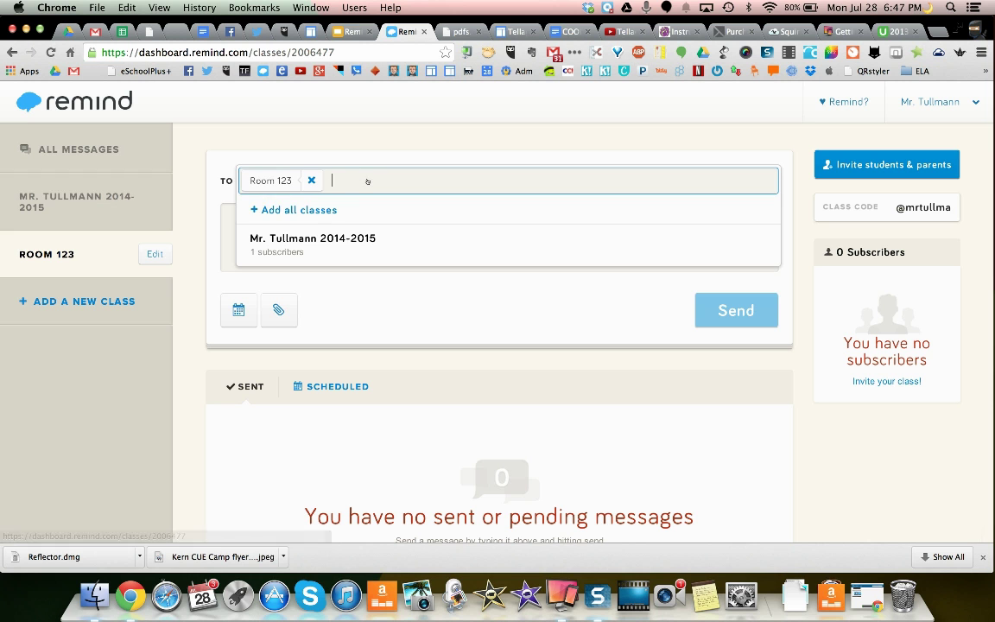
click(335, 238)
click(293, 217)
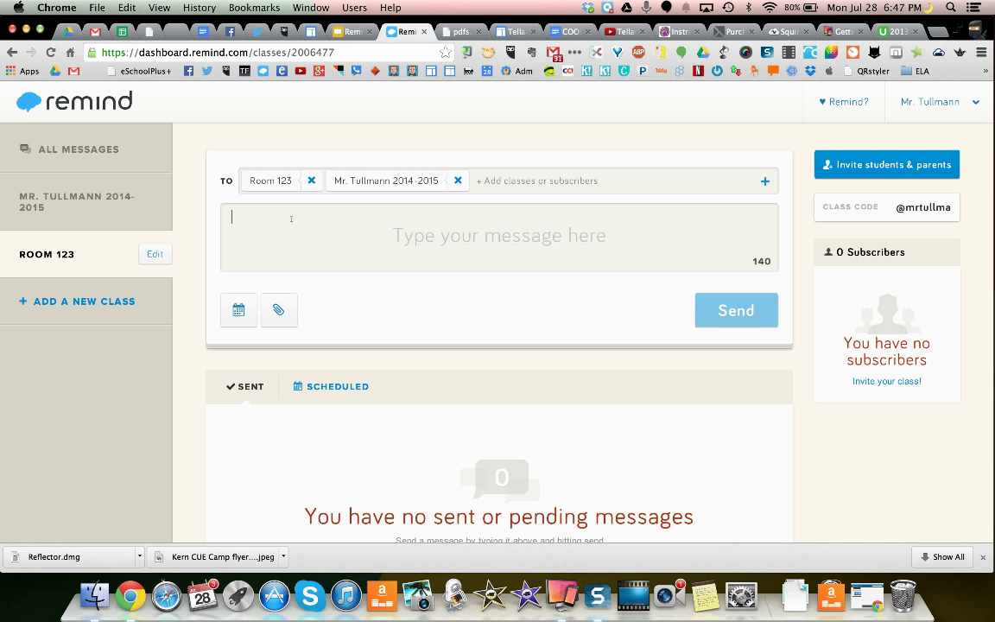
text(Hello!  Welc)
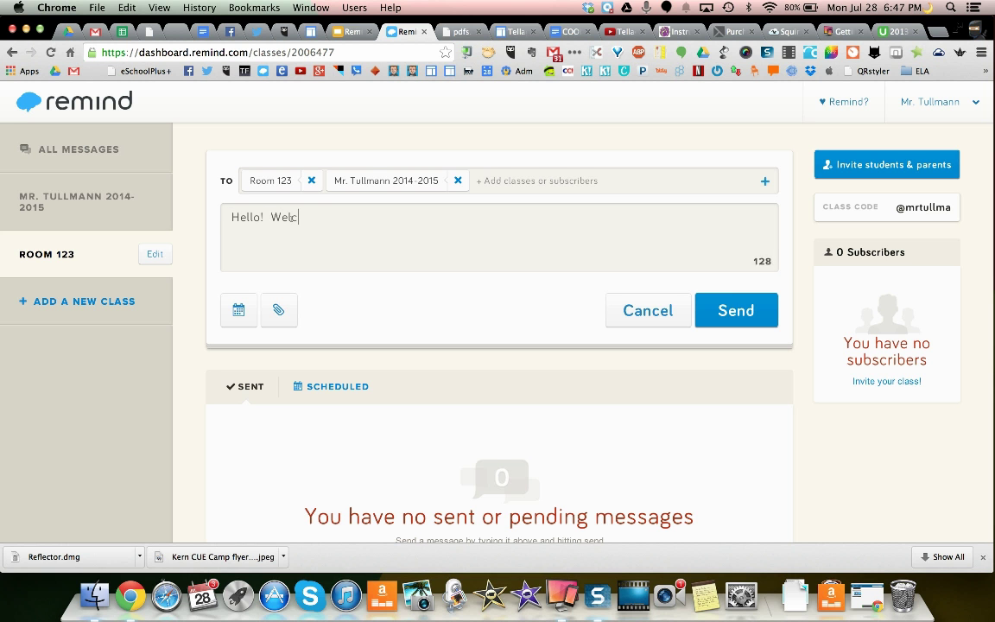
text(ome back to school!)
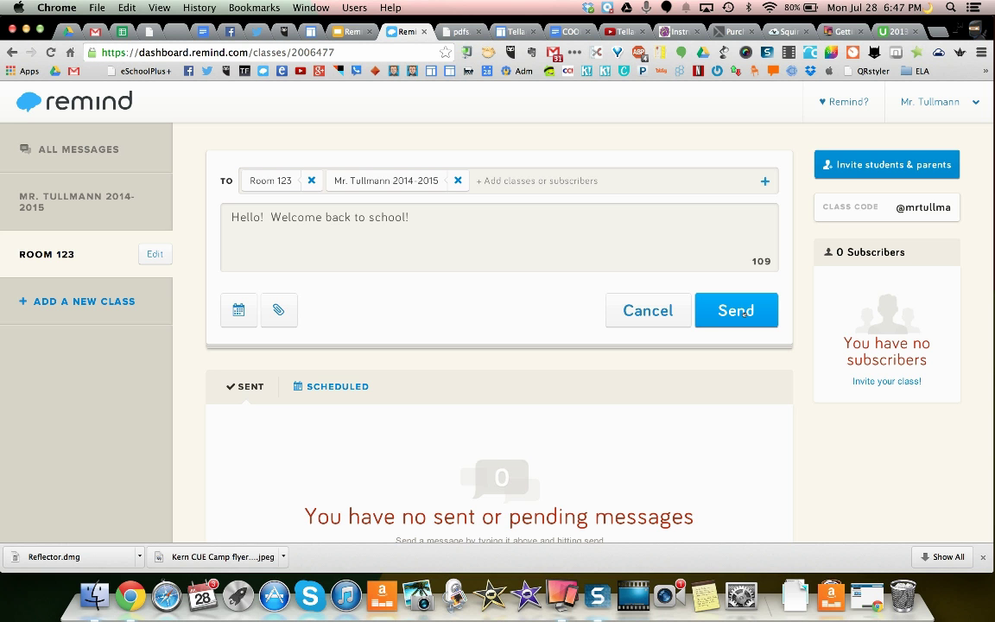
click(744, 314)
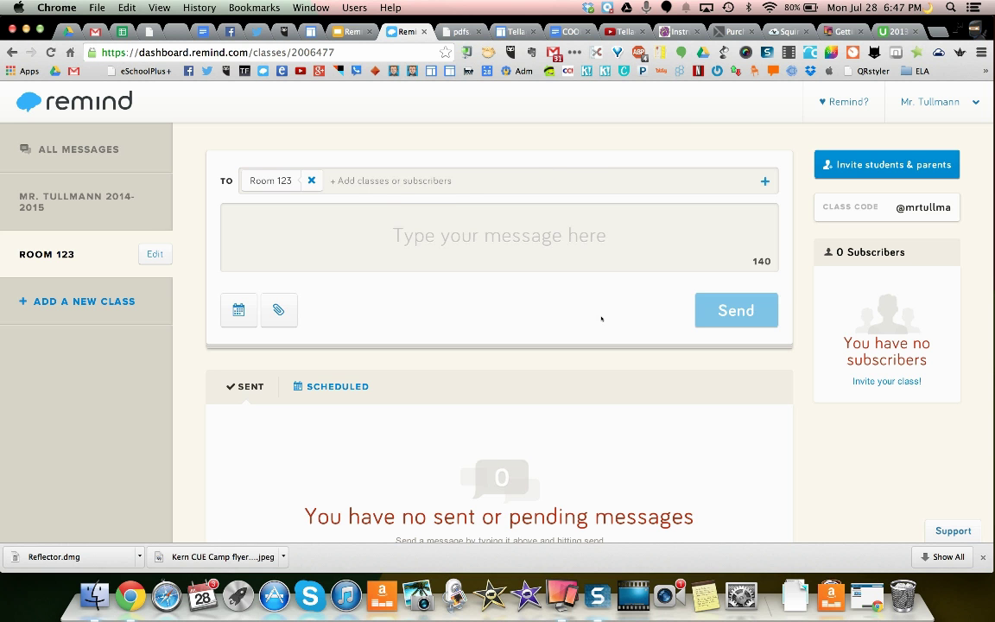
click(241, 311)
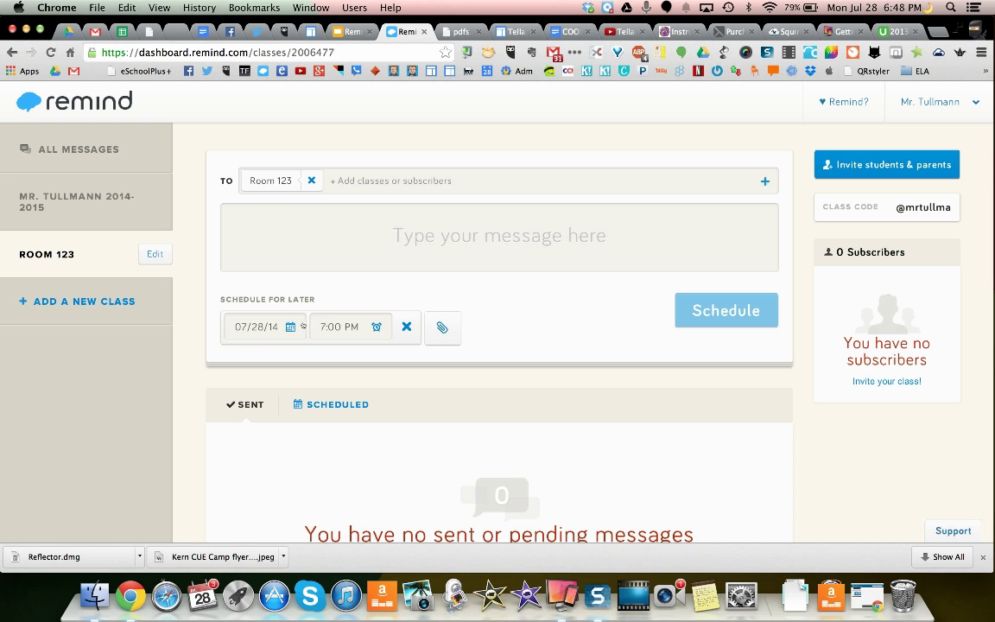
click(250, 333)
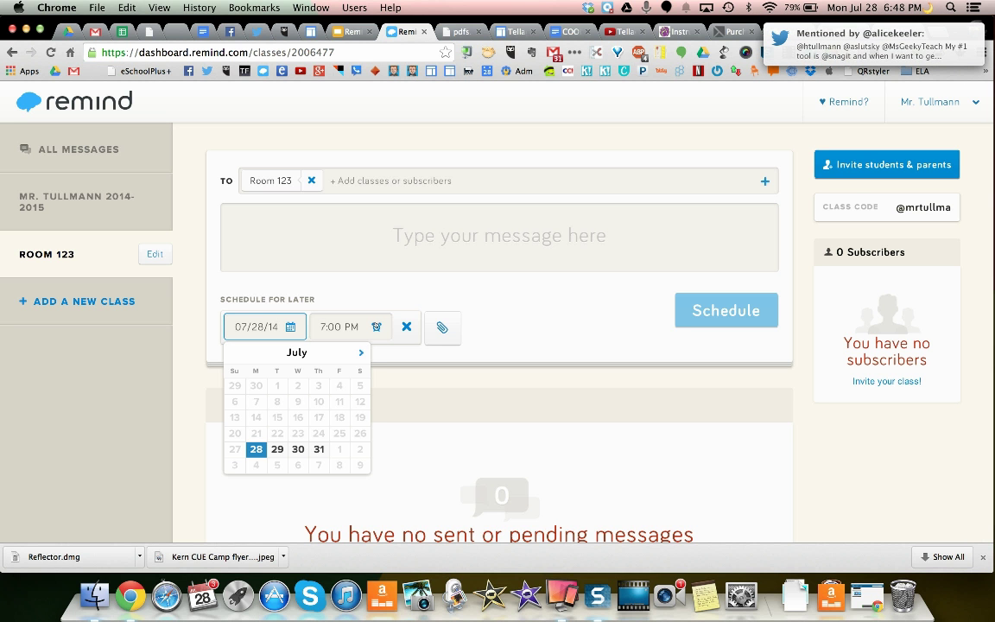
key(Tab)
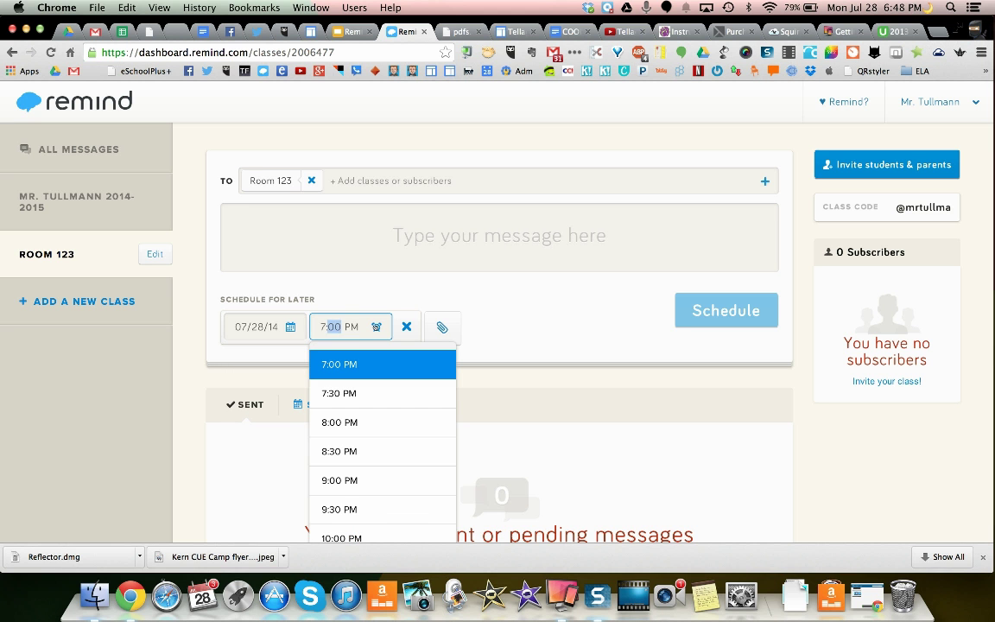
click(406, 327)
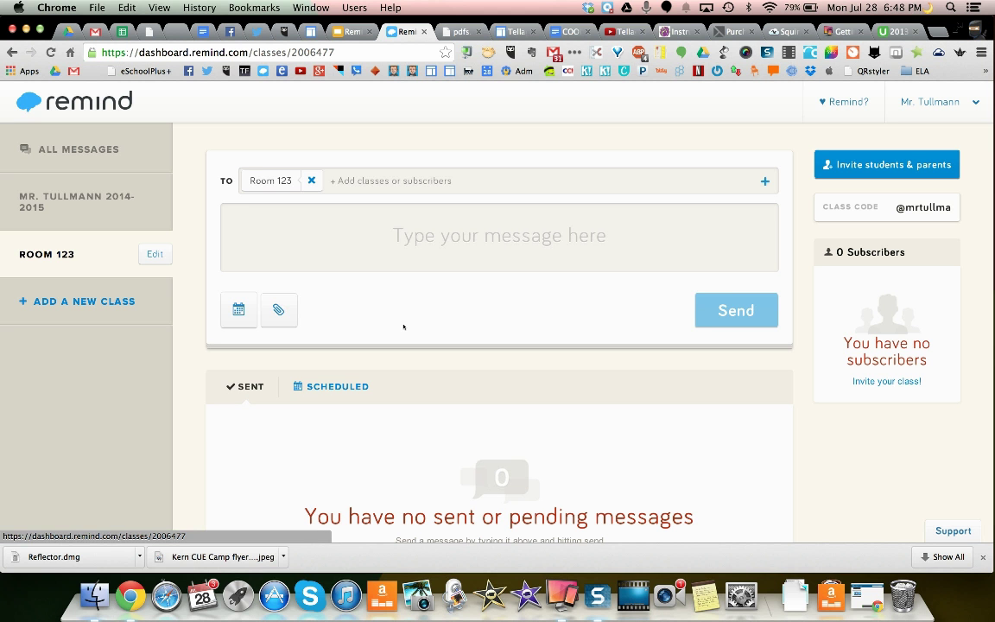
click(279, 309)
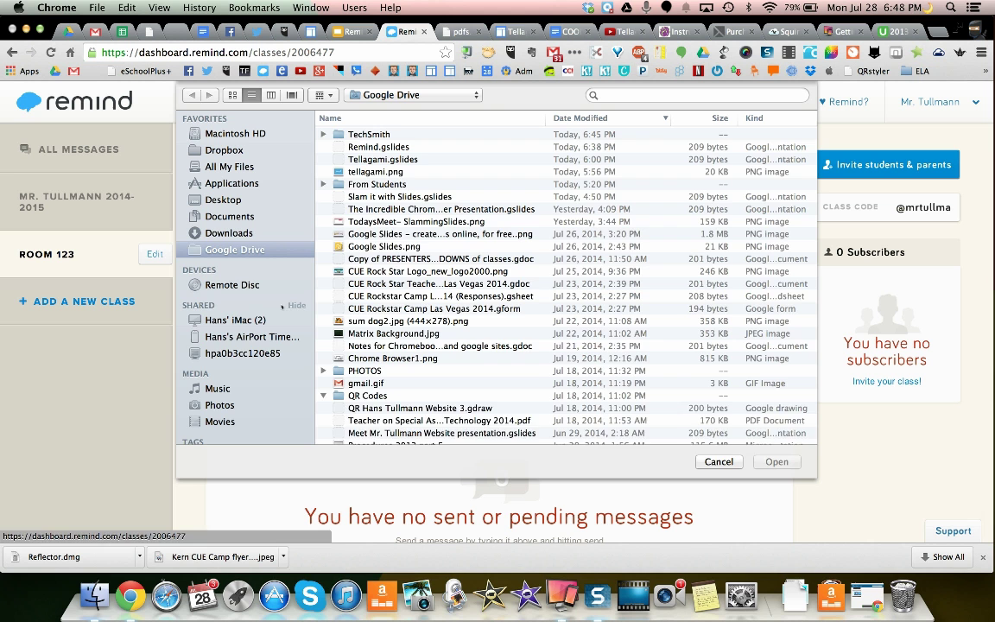
click(232, 233)
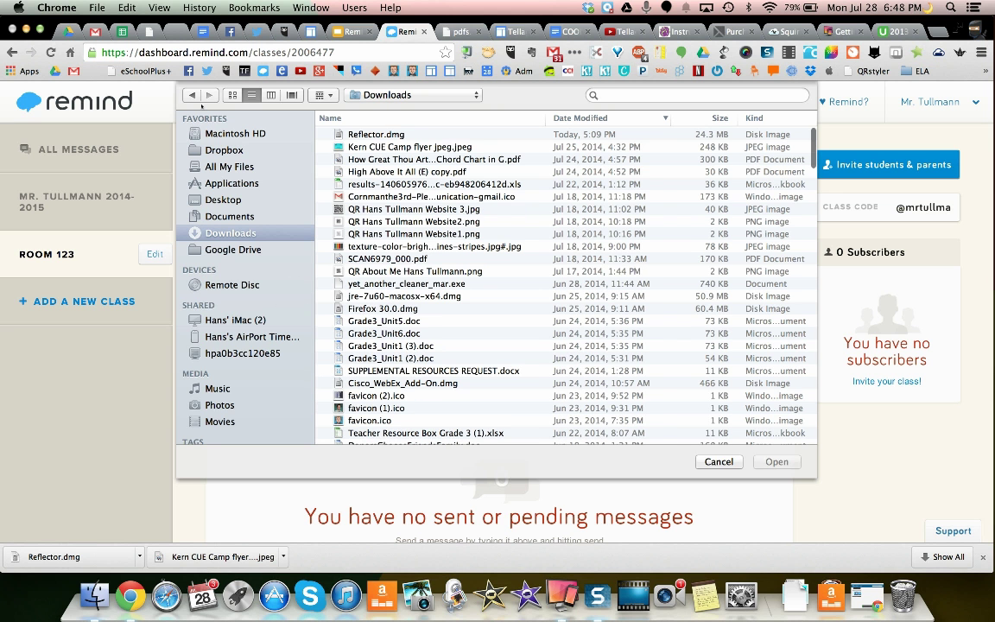
click(719, 462)
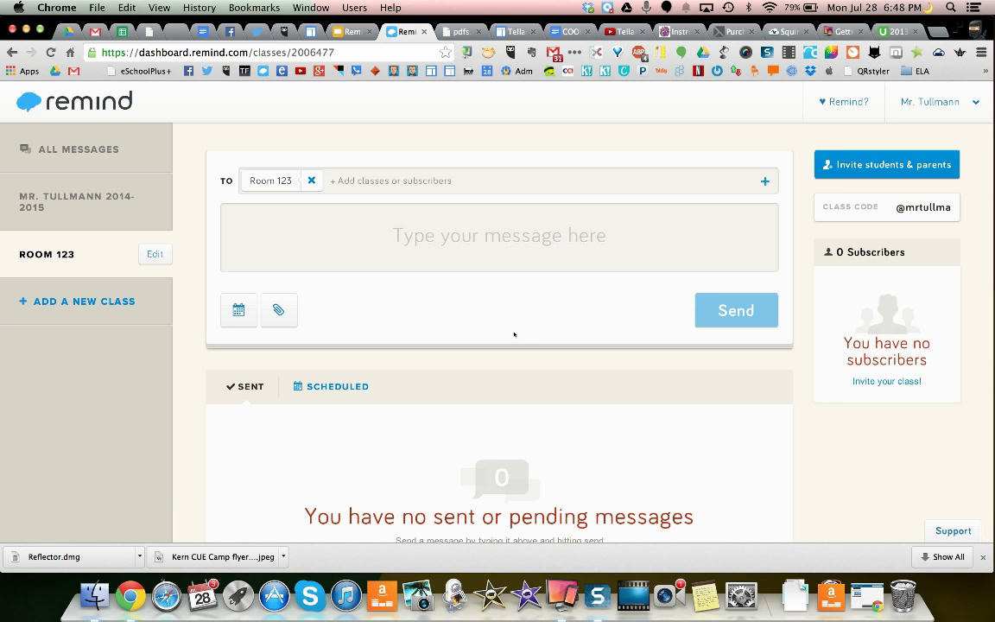
- Check the Scheduled messages list, then open the Mr. Tullmann 2014-2015 class from the sidebar
scroll(376, 384, down, 5)
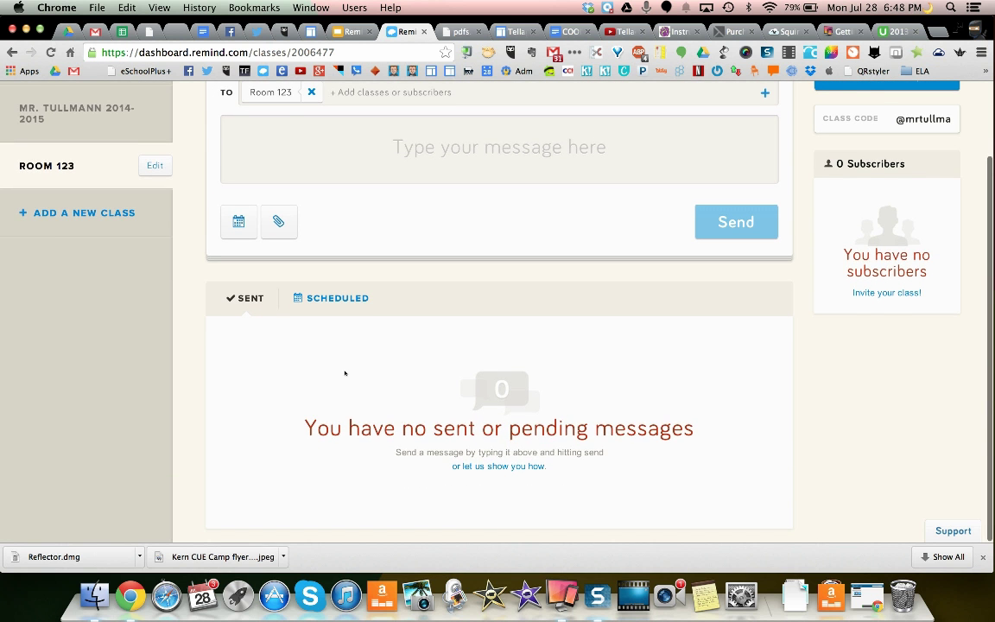
scroll(344, 373, up, 2)
click(331, 318)
scroll(385, 400, up, 2)
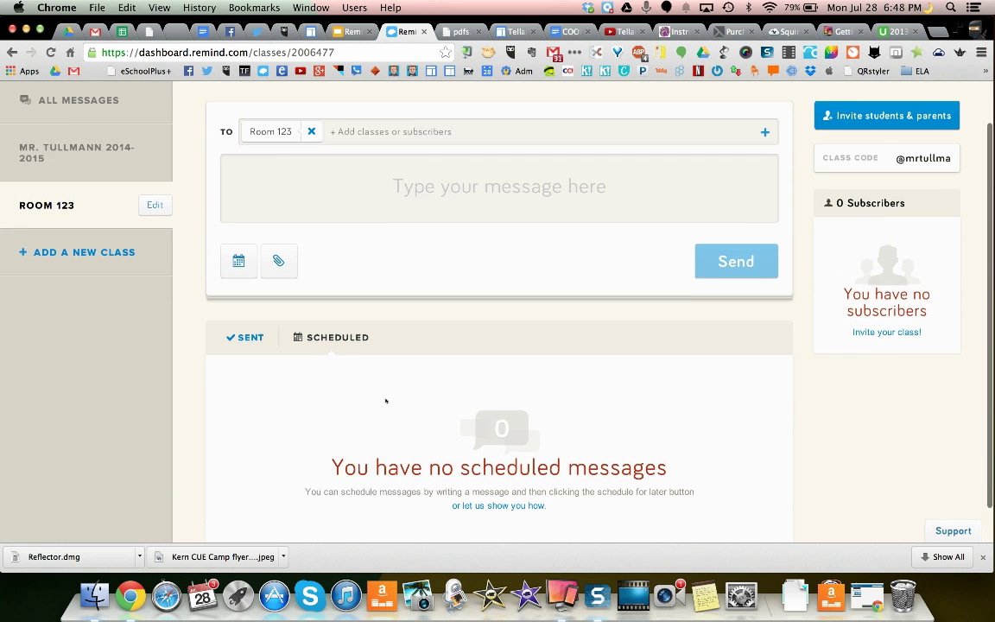
scroll(385, 400, up, 3)
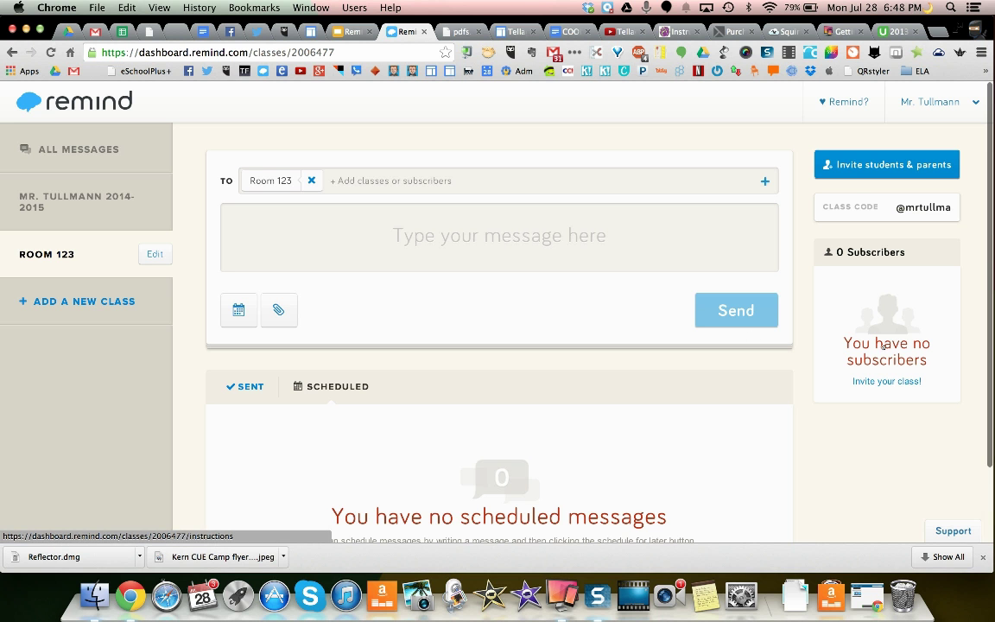
click(68, 204)
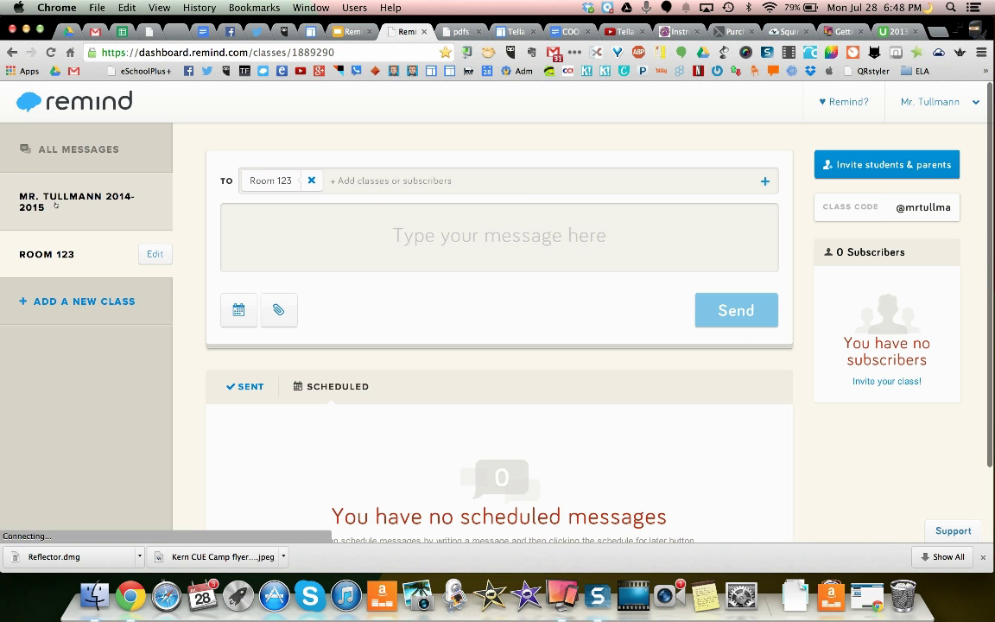
mouse_move(842, 283)
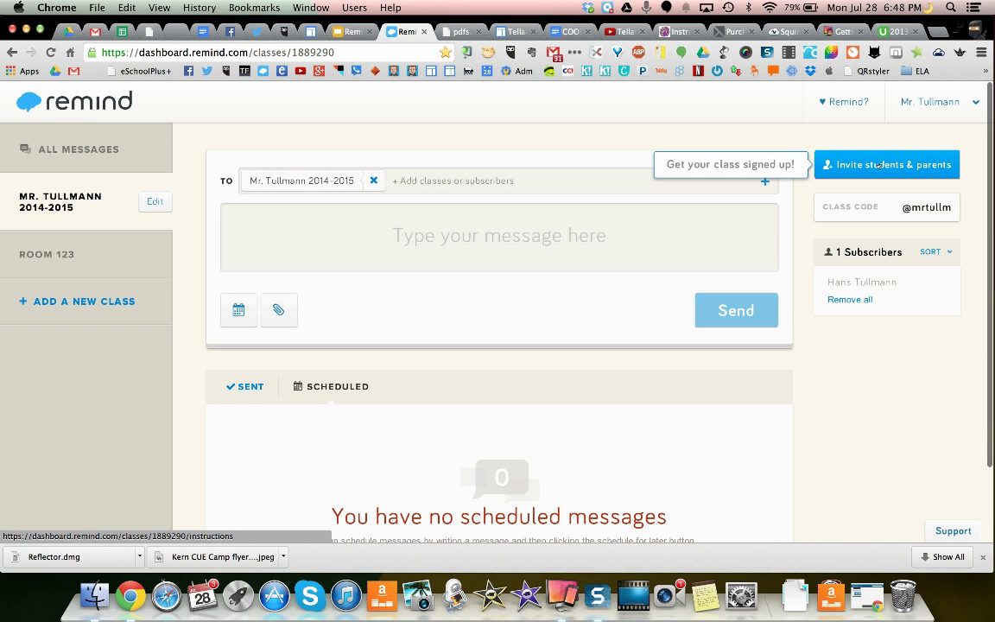
click(859, 164)
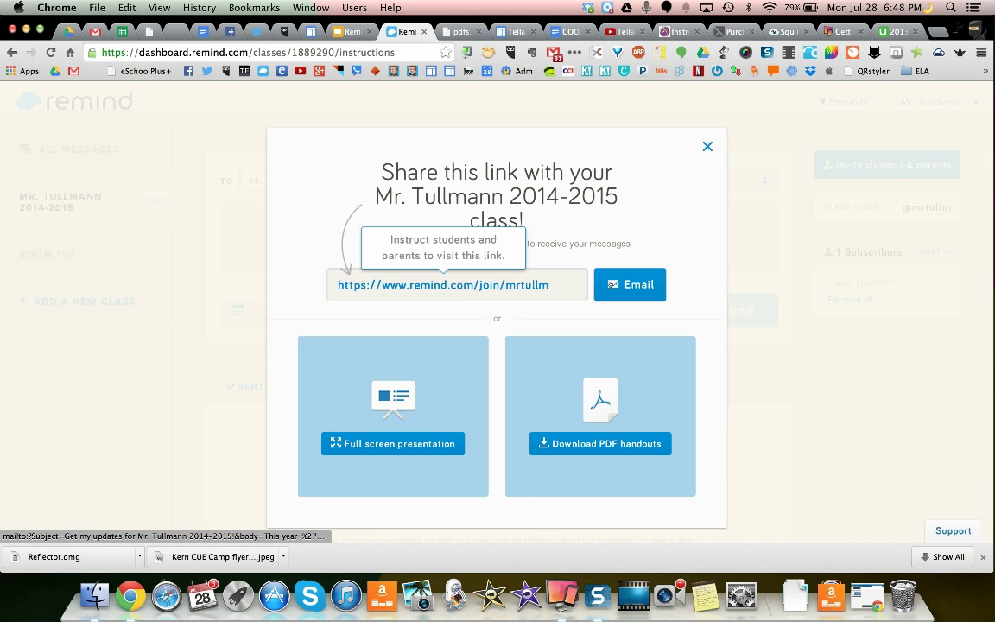
click(628, 286)
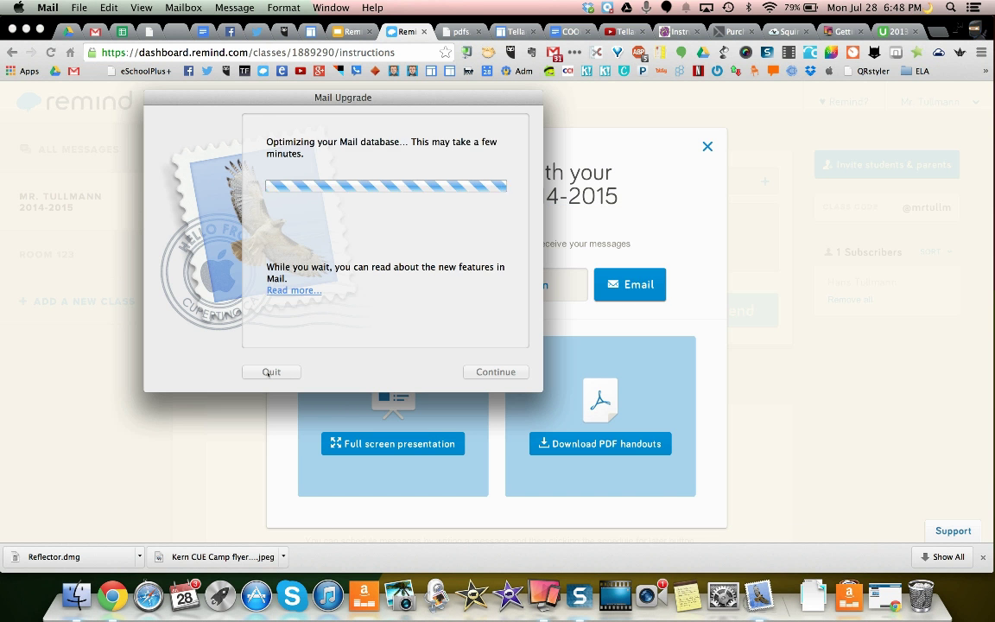
click(788, 325)
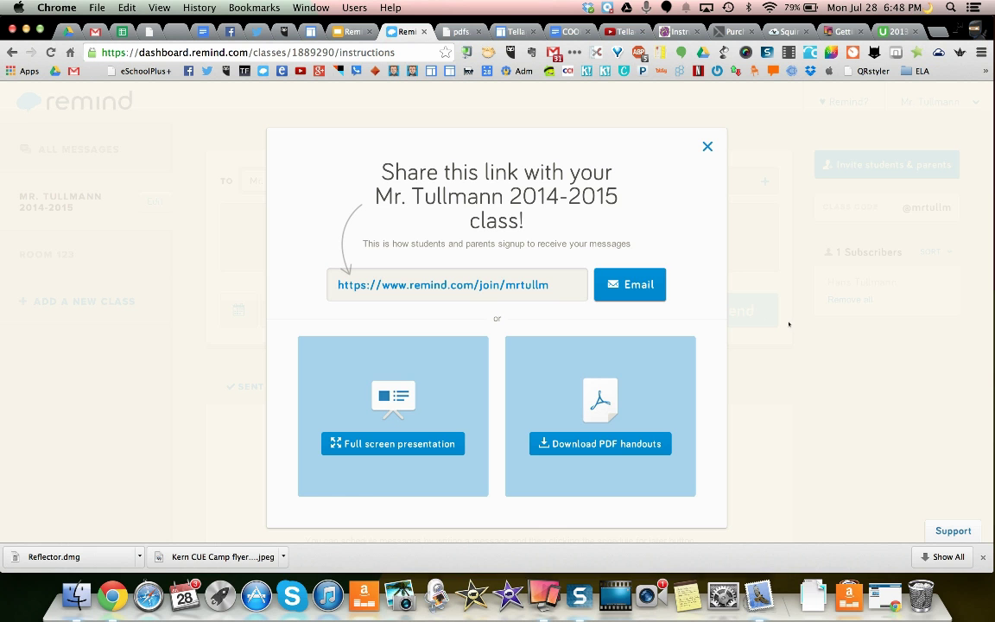
click(708, 146)
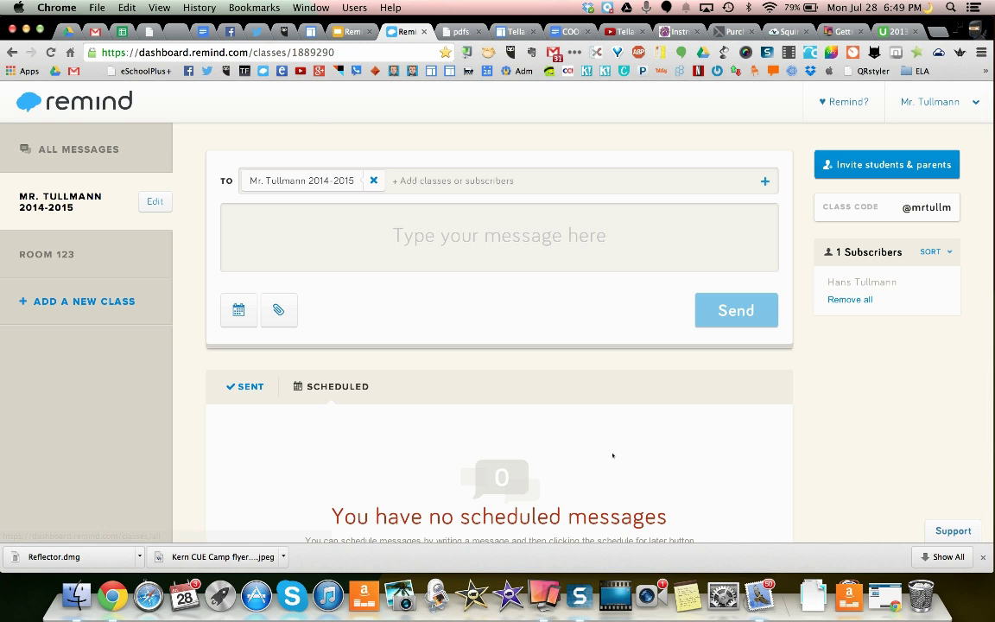
scroll(779, 415, down, 3)
scroll(778, 413, up, 3)
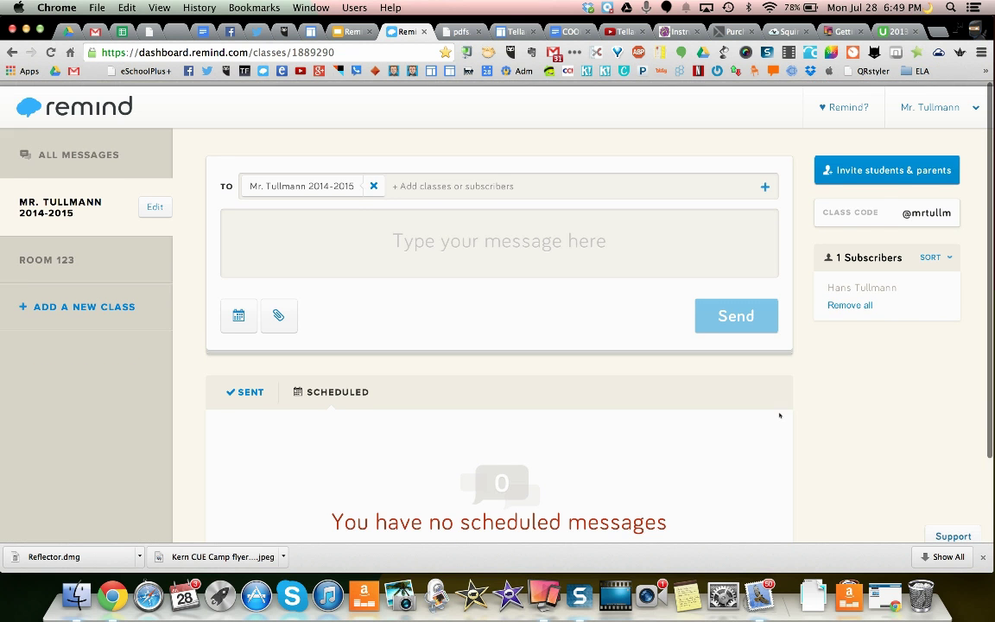